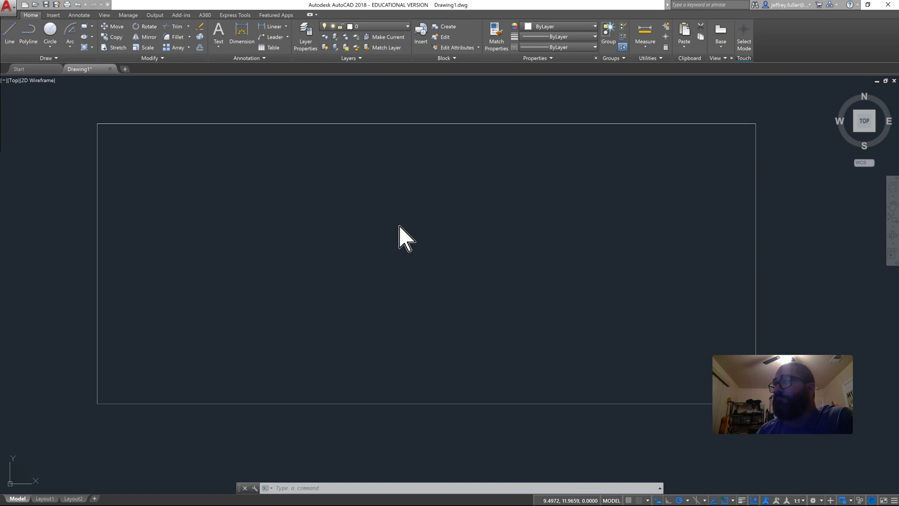
Draw a circle of radius 0.5 centred in the rectangle's left part
click(401, 193)
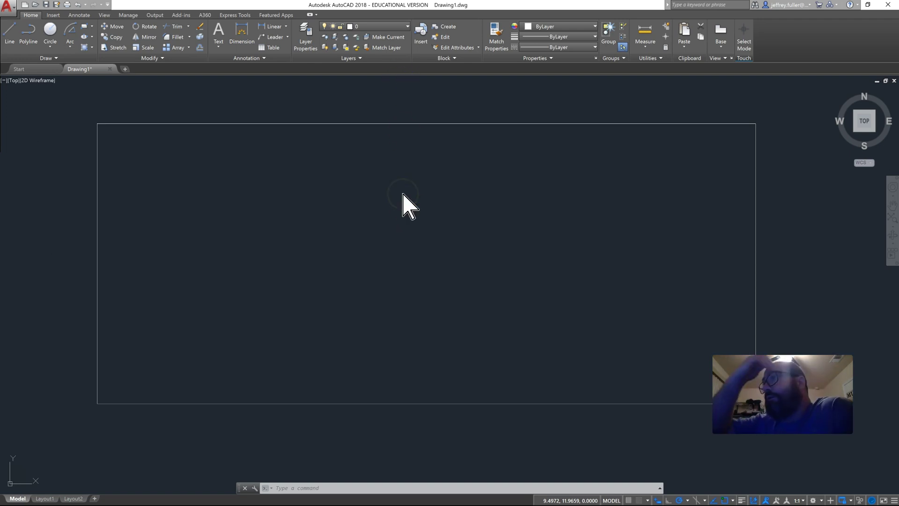
click(417, 175)
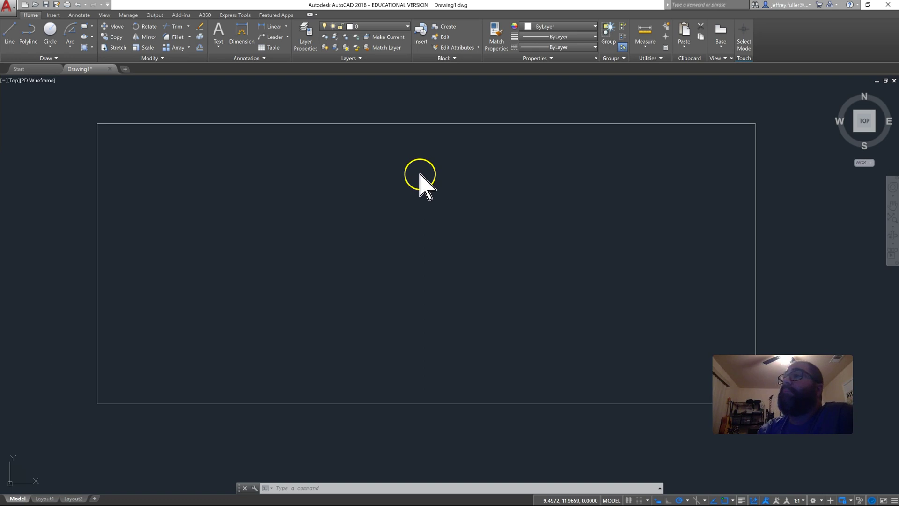
click(299, 199)
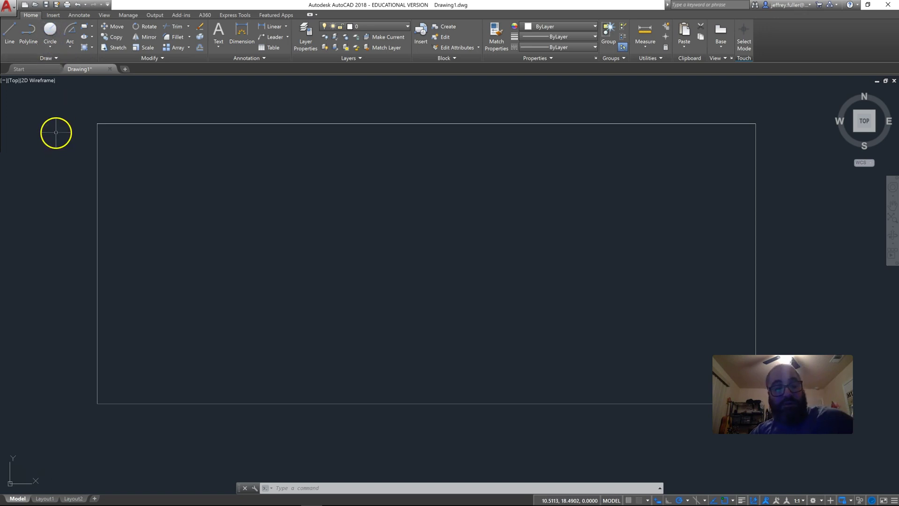
key(Escape)
key(Escape)
text(cir)
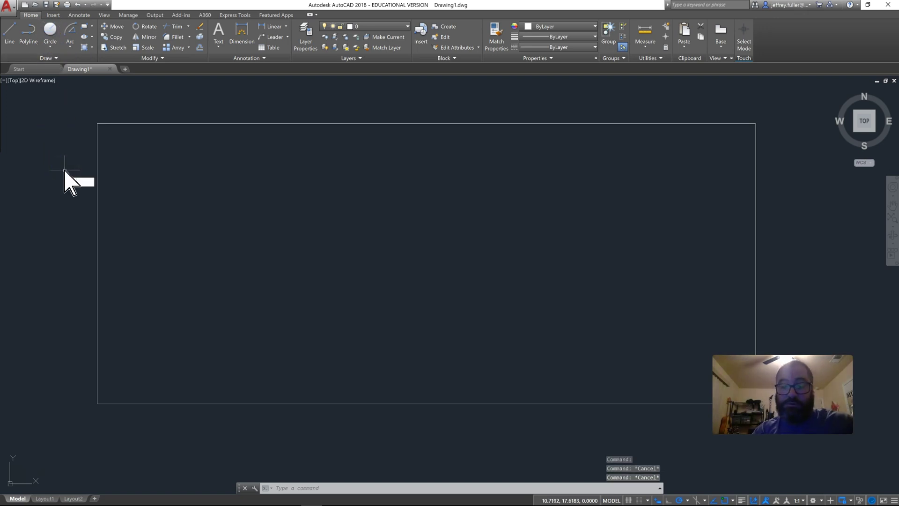
text(clwe)
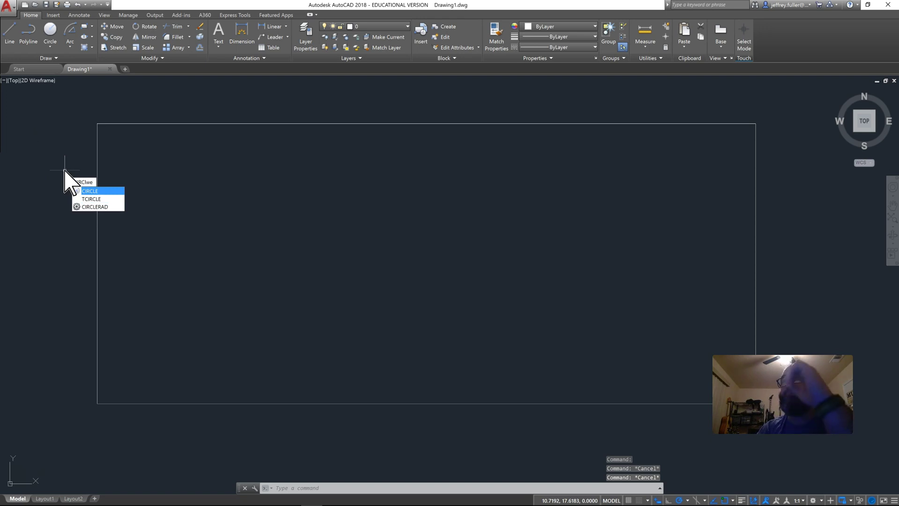
key(Return)
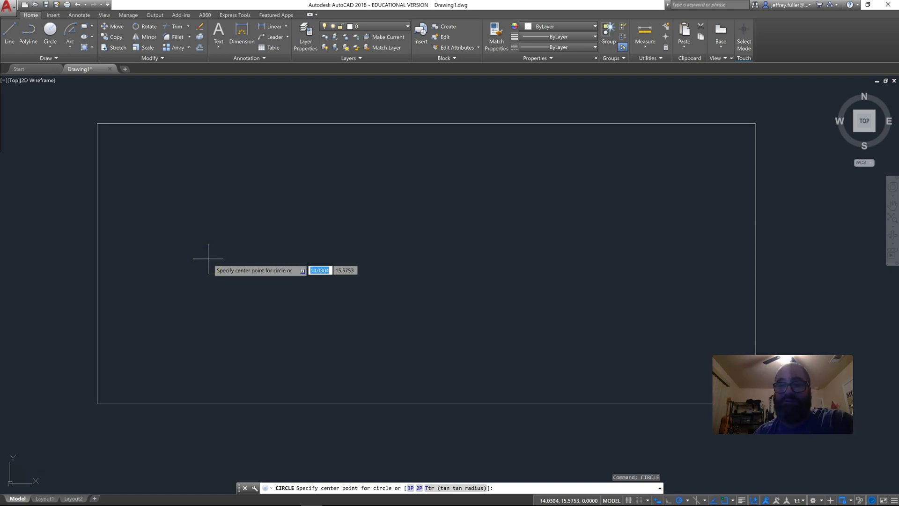
click(208, 258)
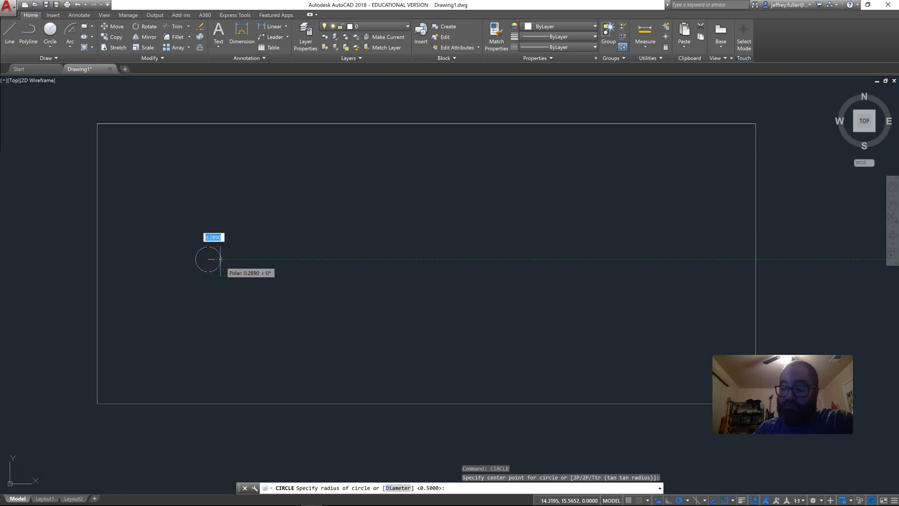
key(BackSpace)
text(.5)
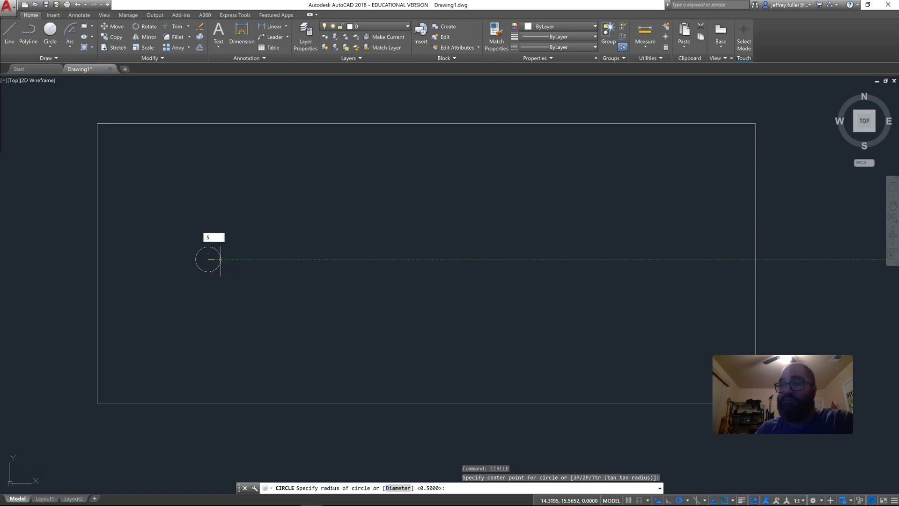
key(Return)
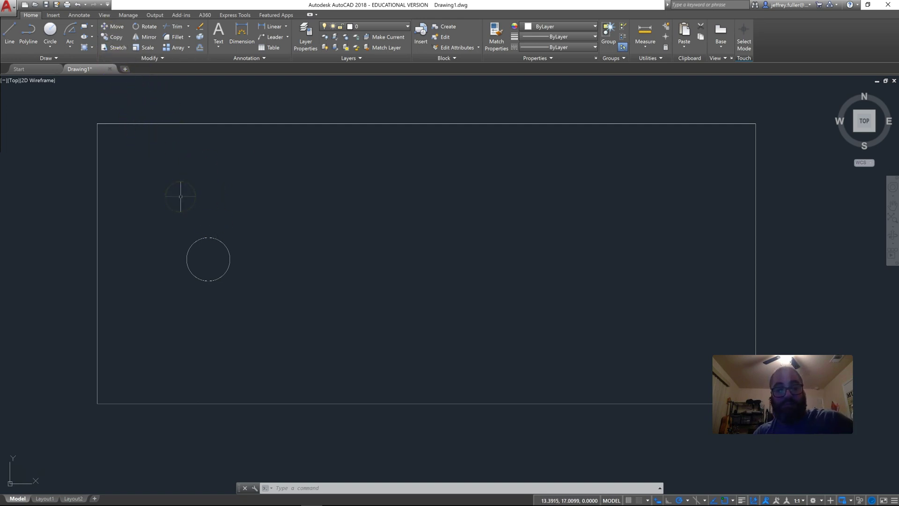
Copy the circle from its centre 3 units horizontally to the right
key(Escape)
key(Escape)
text(COPY)
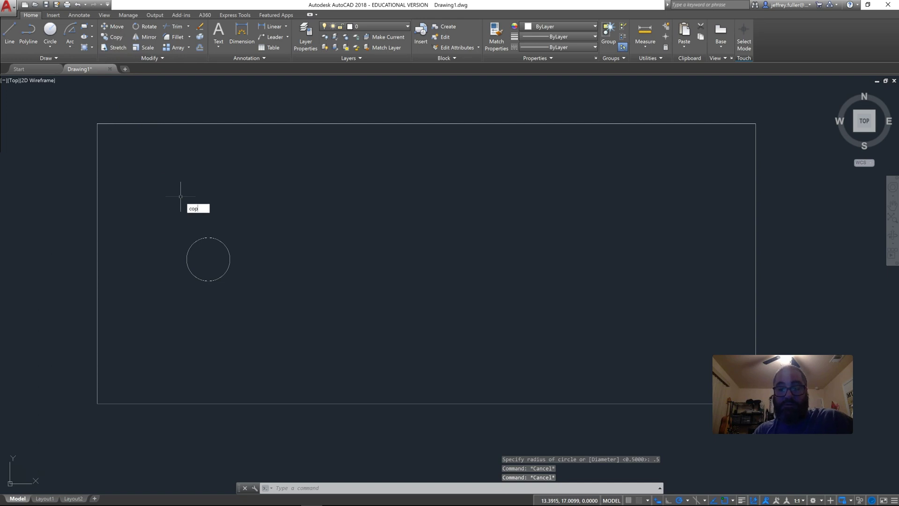
key(Return)
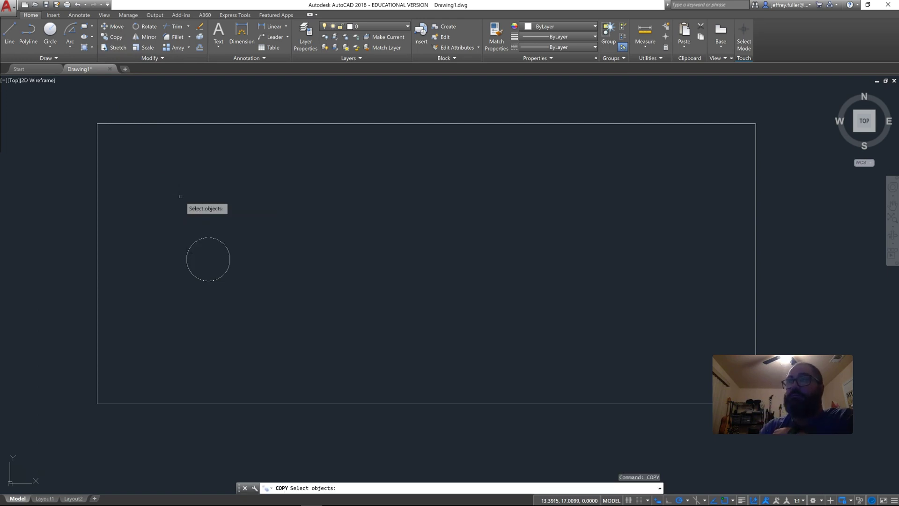
click(213, 240)
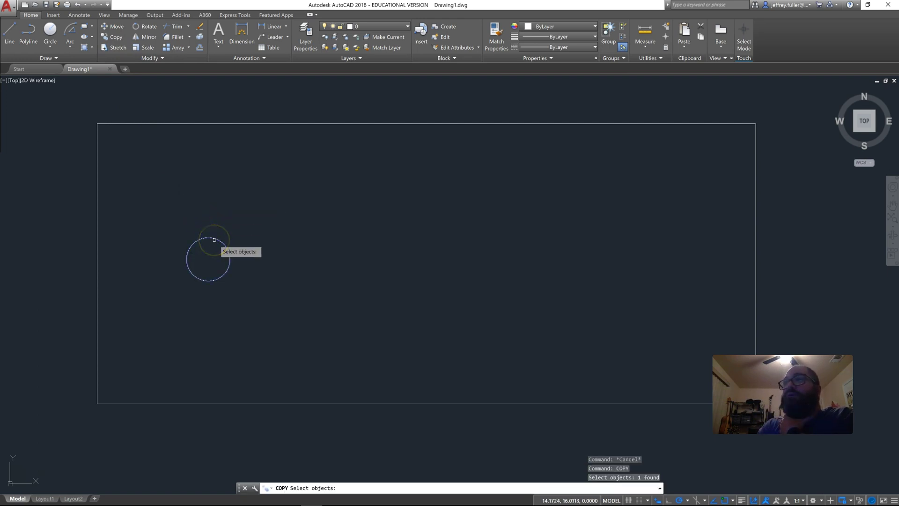
right_click(177, 257)
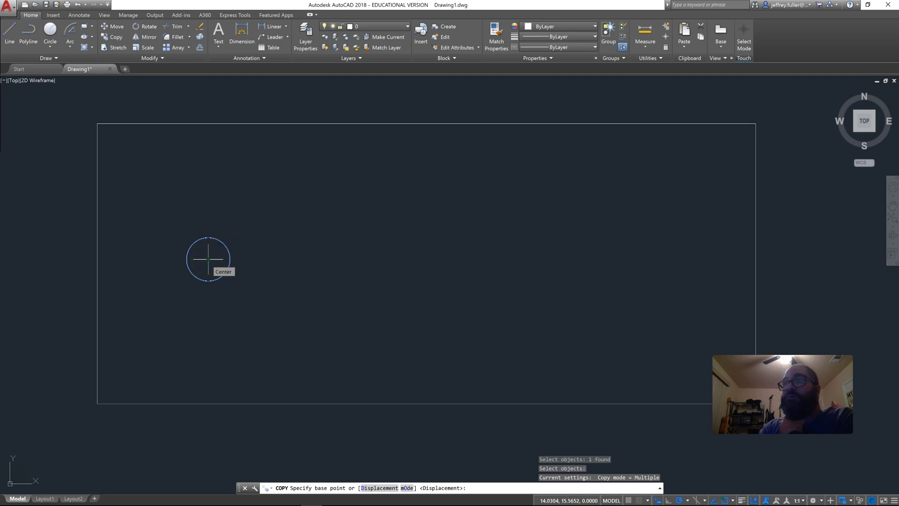
click(208, 259)
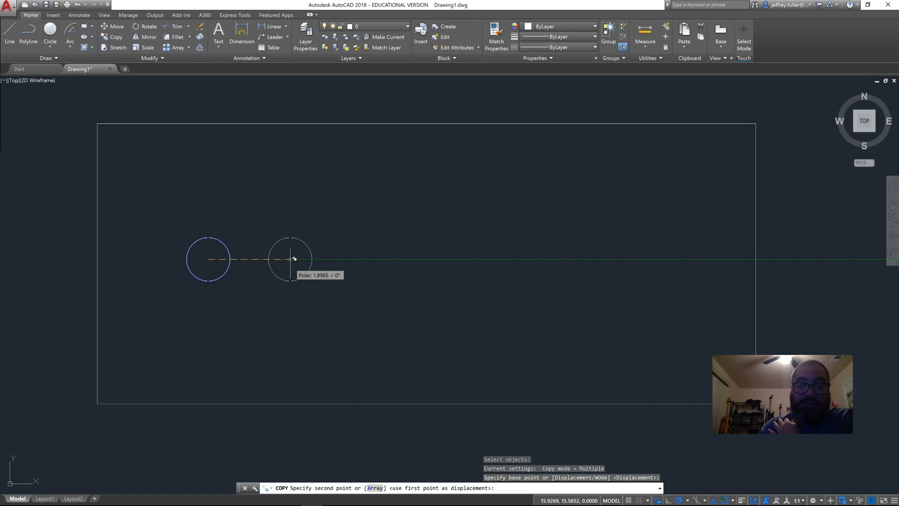
text(3)
key(Return)
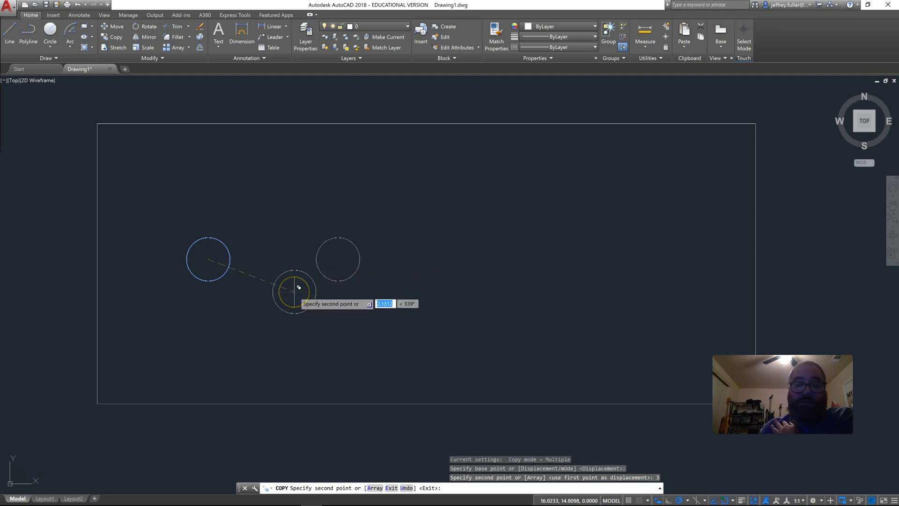
Draw two horizontal lines linking the circles' top quadrants and their bottom quadrants
key(Escape)
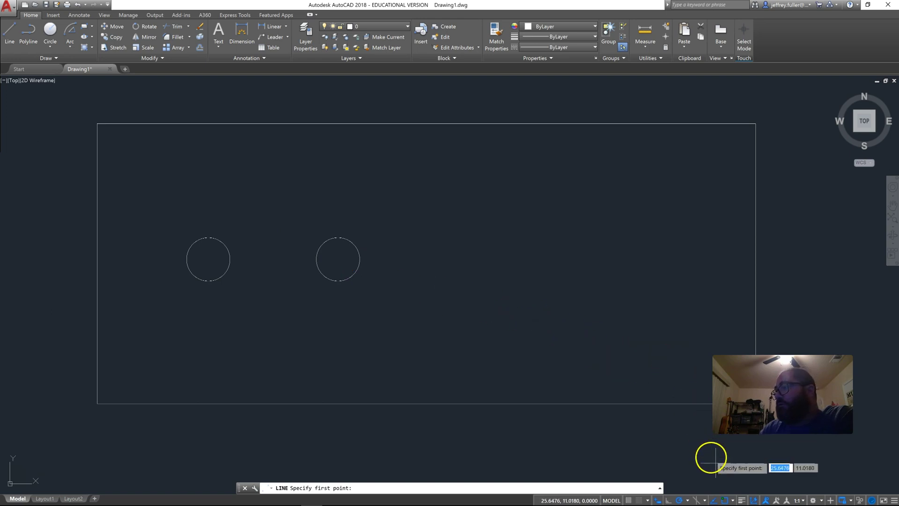
click(733, 500)
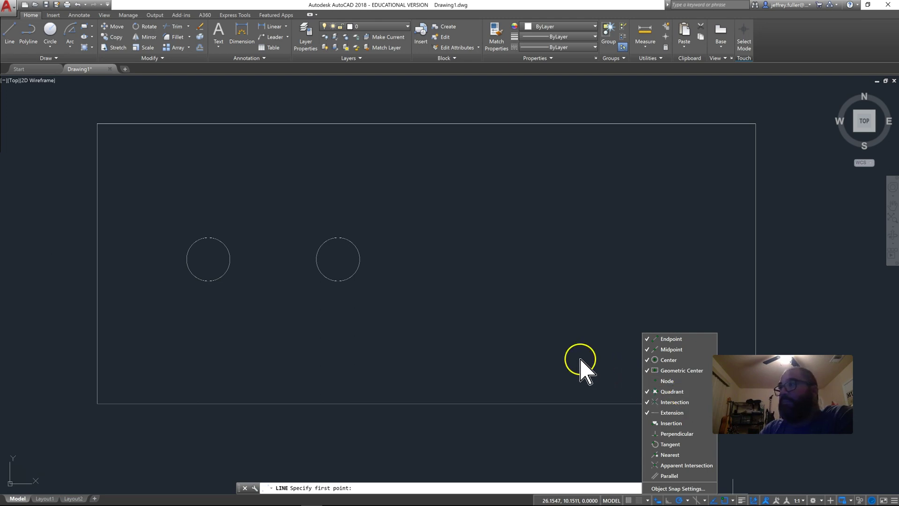
click(246, 219)
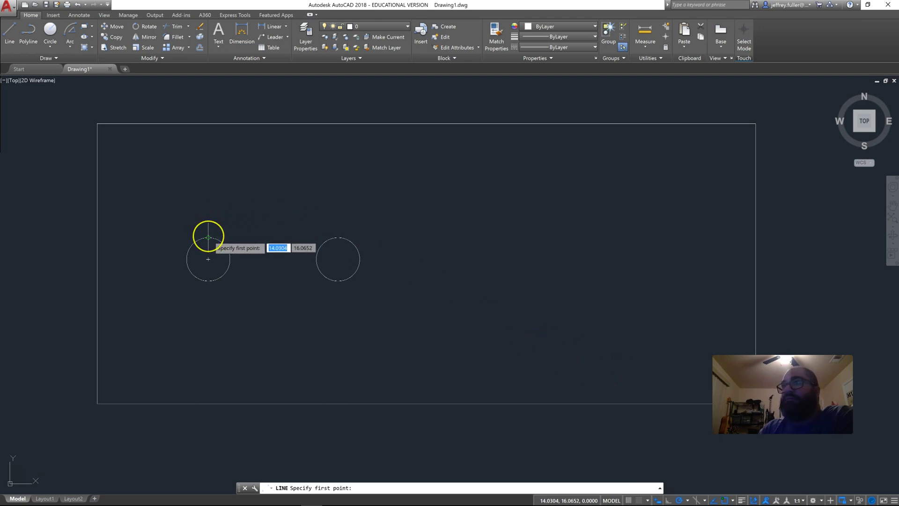
click(208, 238)
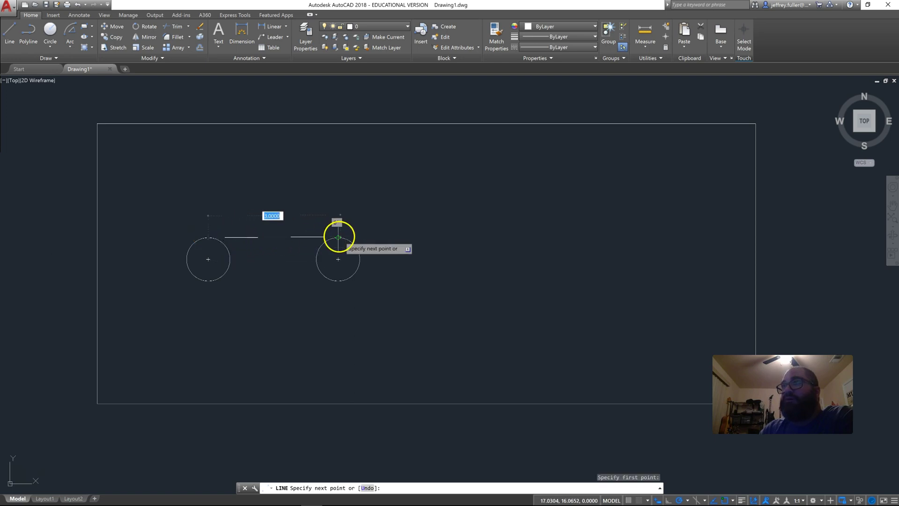
click(338, 238)
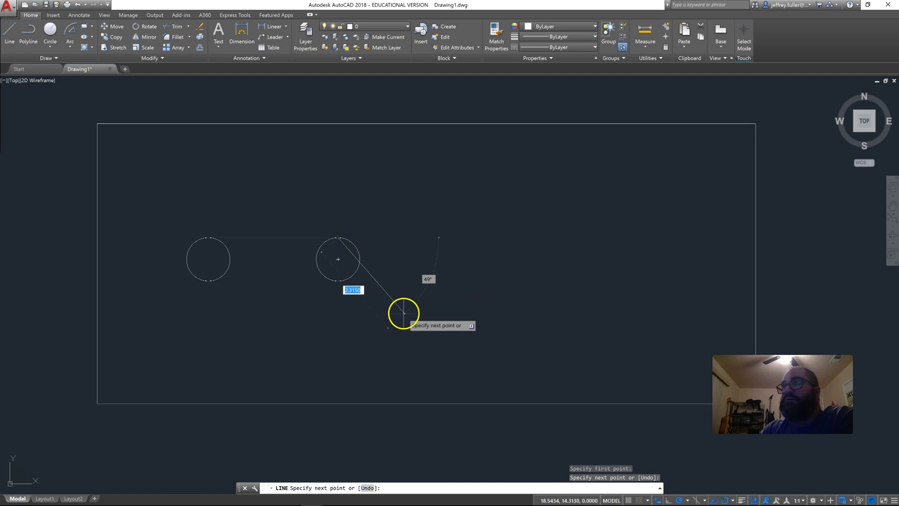
key(Return)
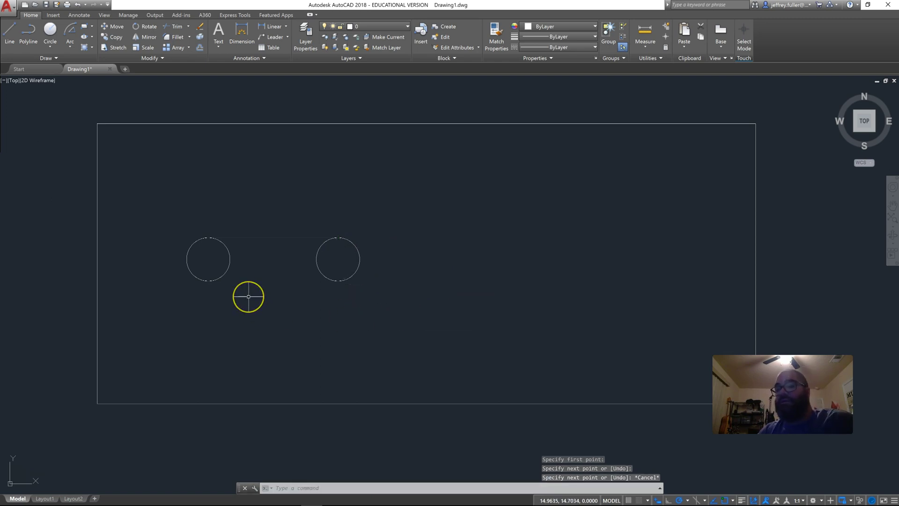
key(Return)
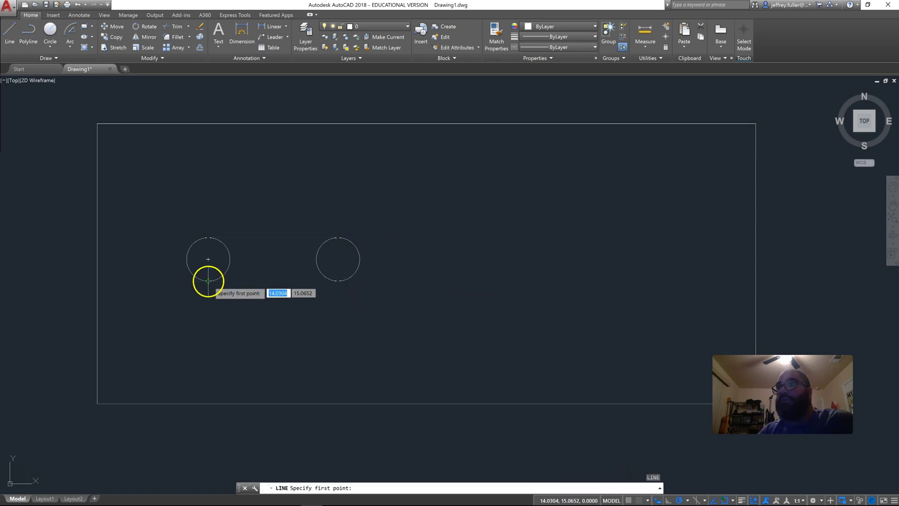
click(208, 281)
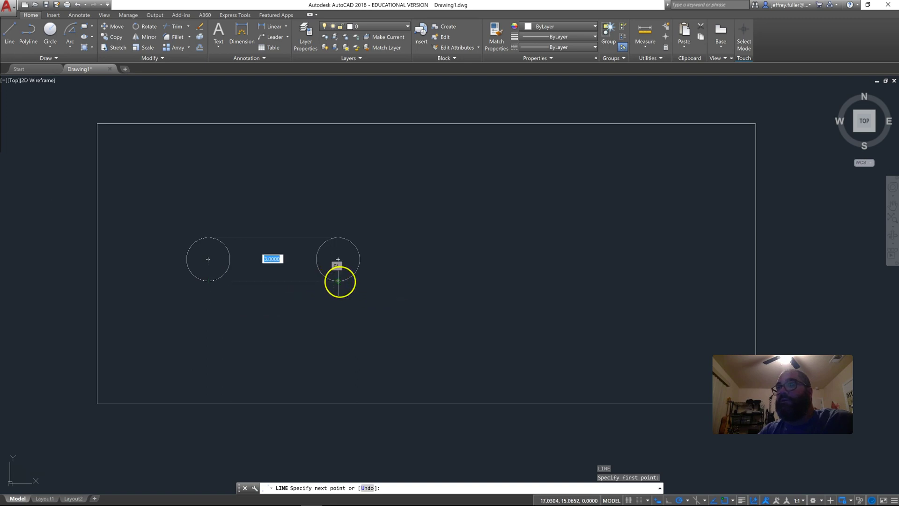
click(339, 281)
key(Escape)
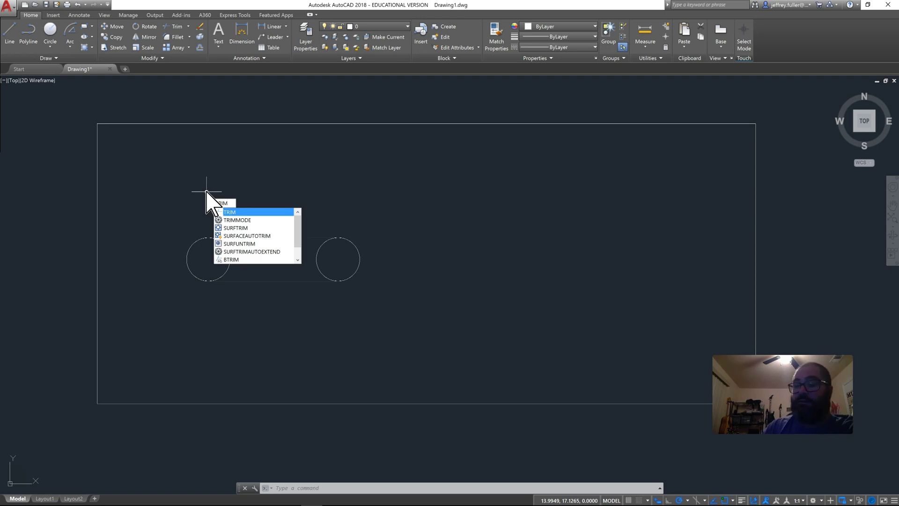
Trim the inner arcs of both circles, leaving a clean rounded slot outline
key(Return)
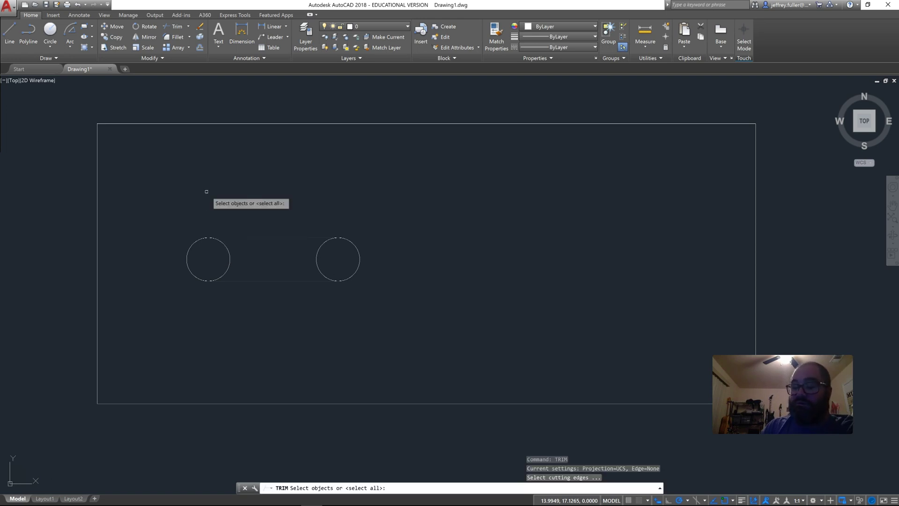
key(Return)
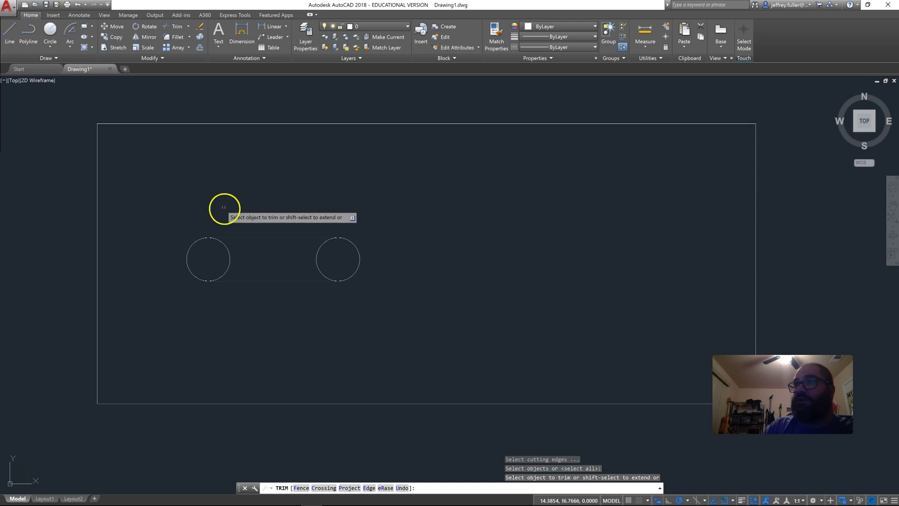
click(231, 259)
click(316, 261)
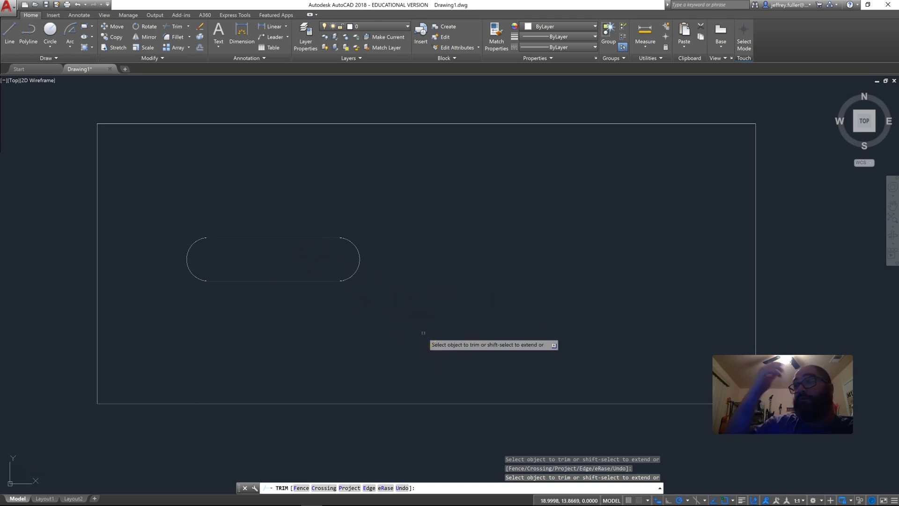
click(407, 307)
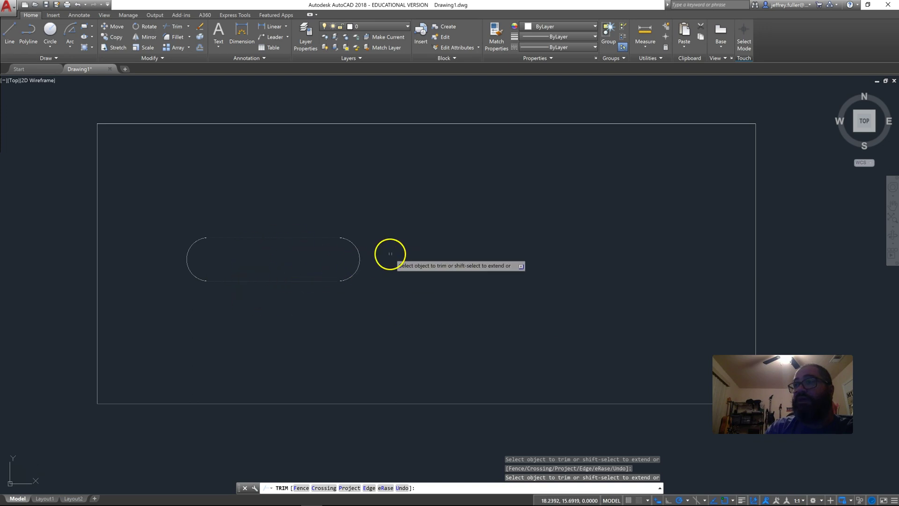
key(Escape)
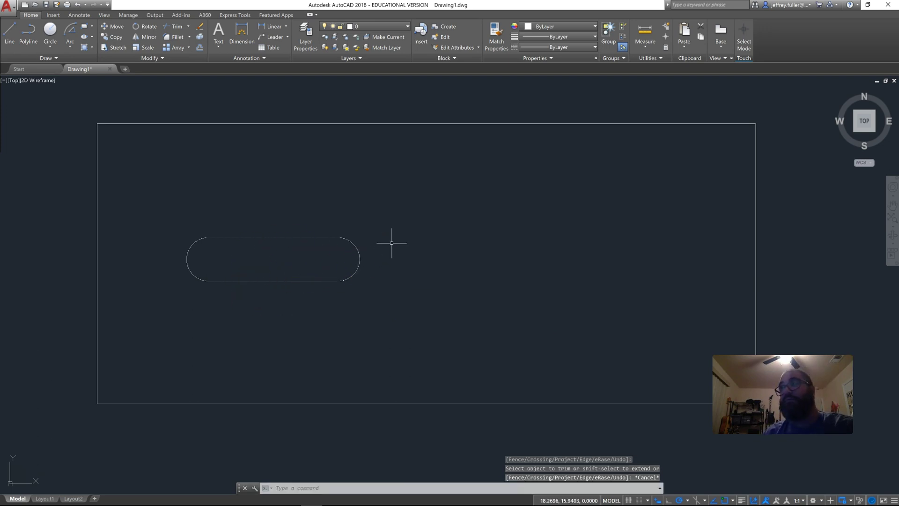
Window-select the slot's two arcs and two lines and JOIN them into one polyline
click(383, 217)
click(126, 302)
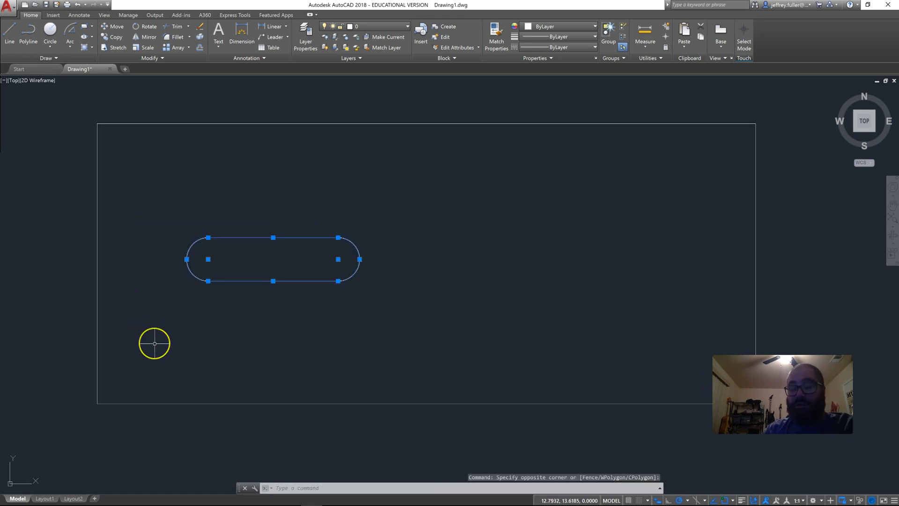
text(join)
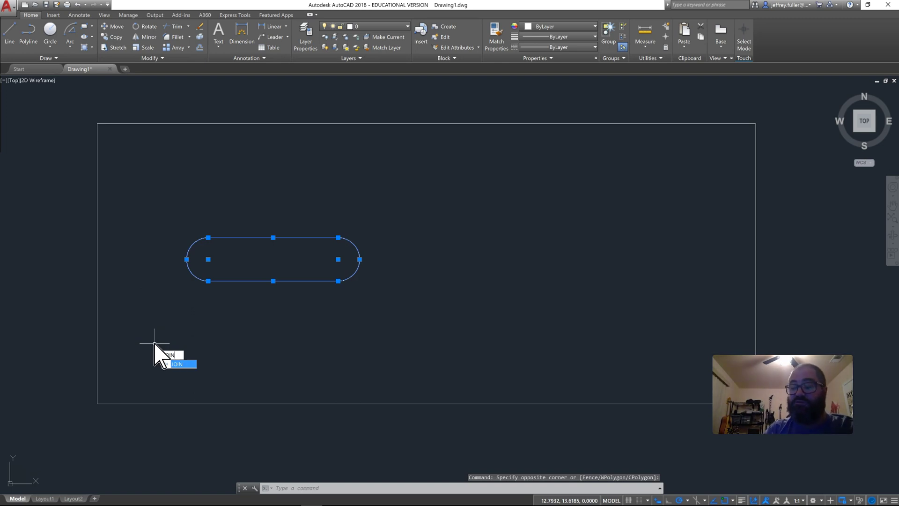
key(Return)
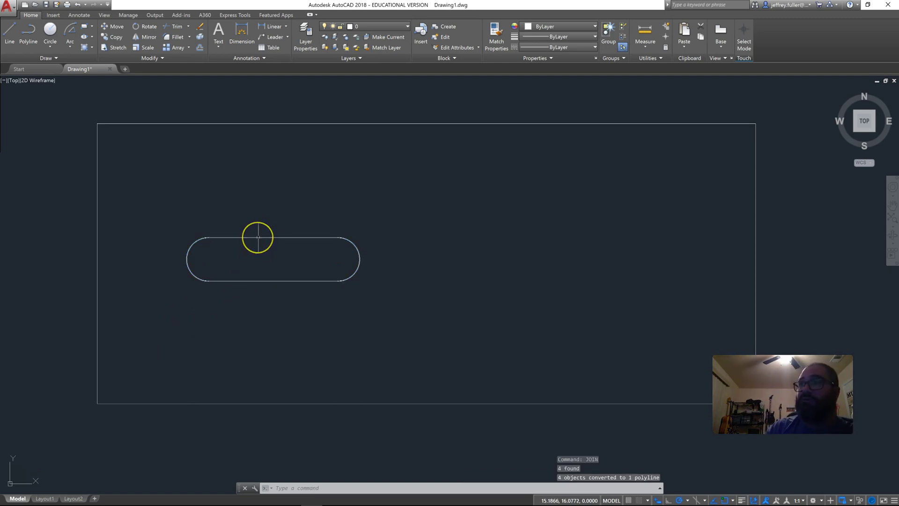
mouse_move(258, 238)
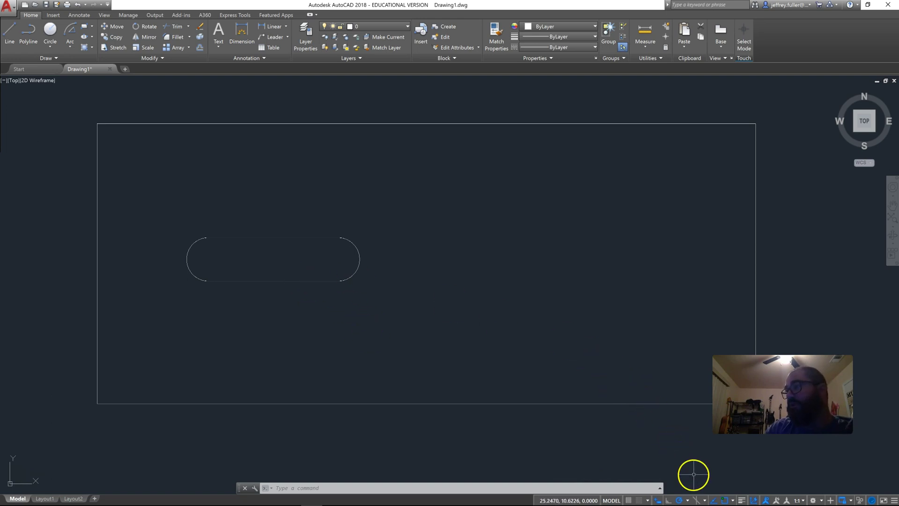
Enable the Geometric Center object snap, then cancel a started move of the slot
click(733, 501)
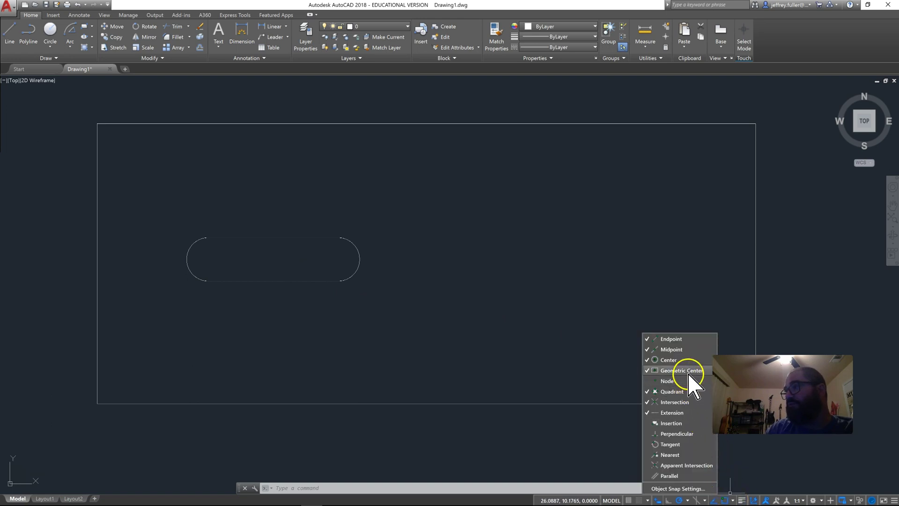
click(579, 380)
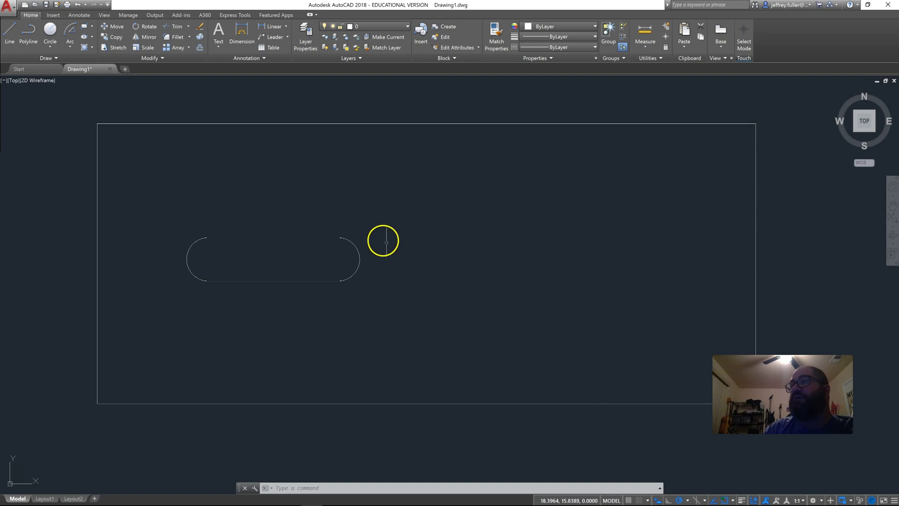
click(287, 238)
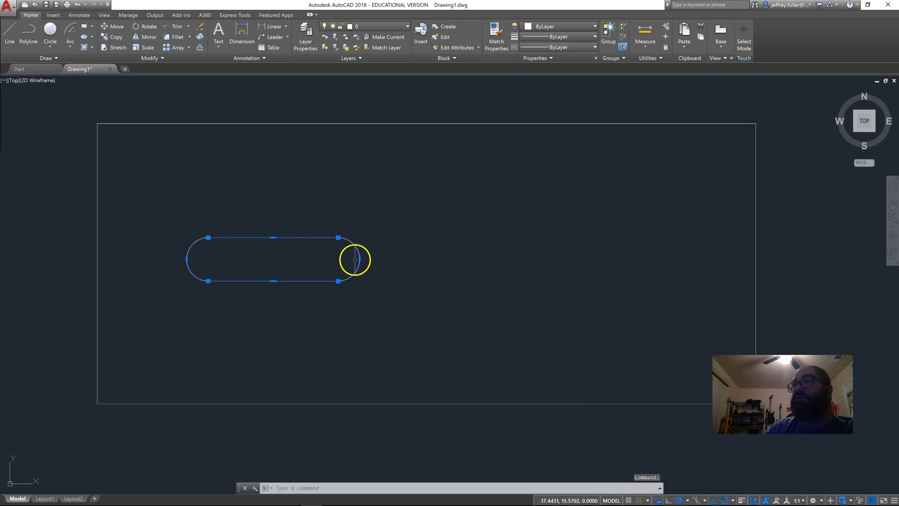
click(112, 26)
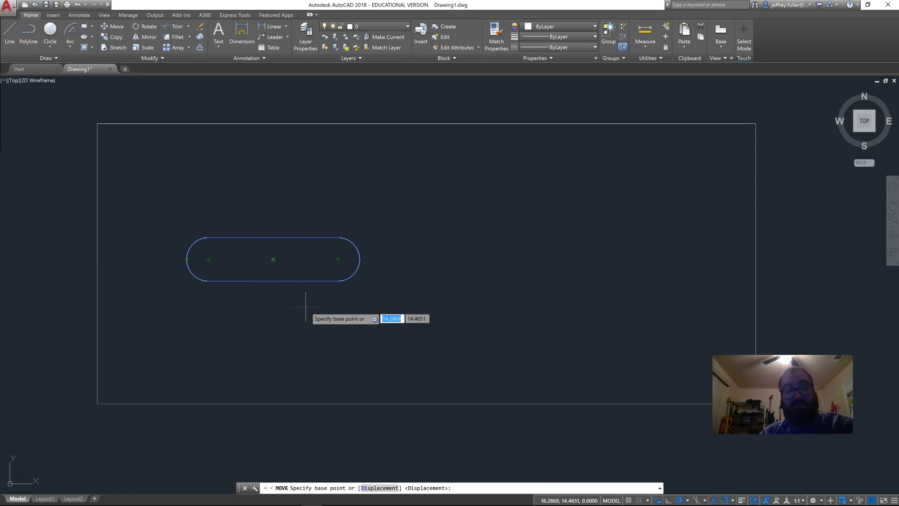
key(Escape)
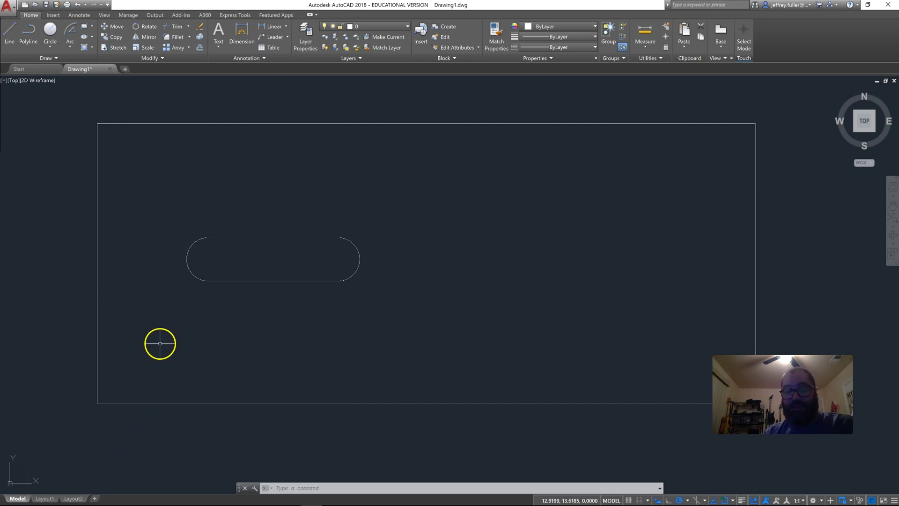
Draw a line starting 2 units up the left edge, 3 units right, then down to the bottom edge
key(Return)
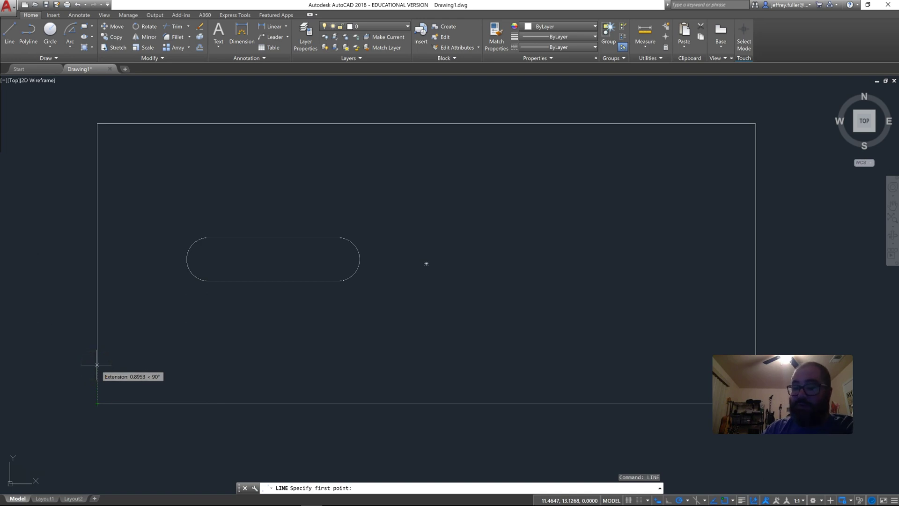
text(2)
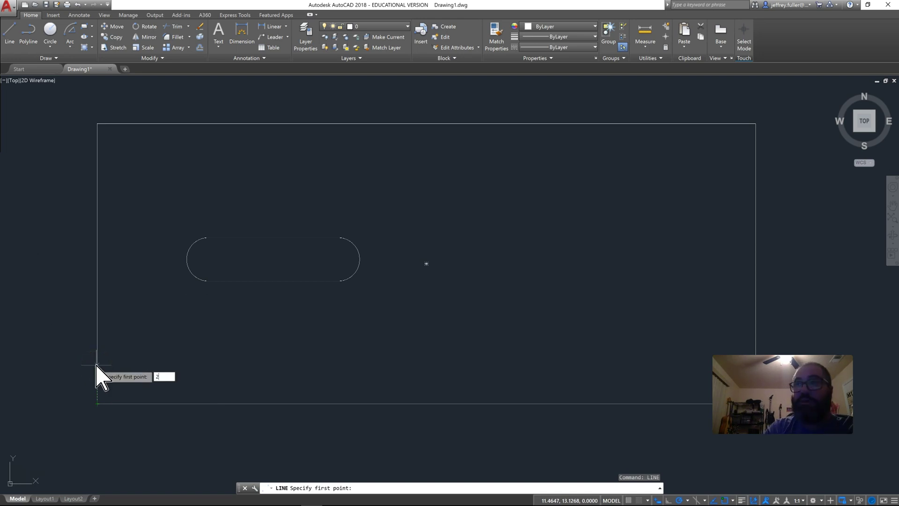
key(Return)
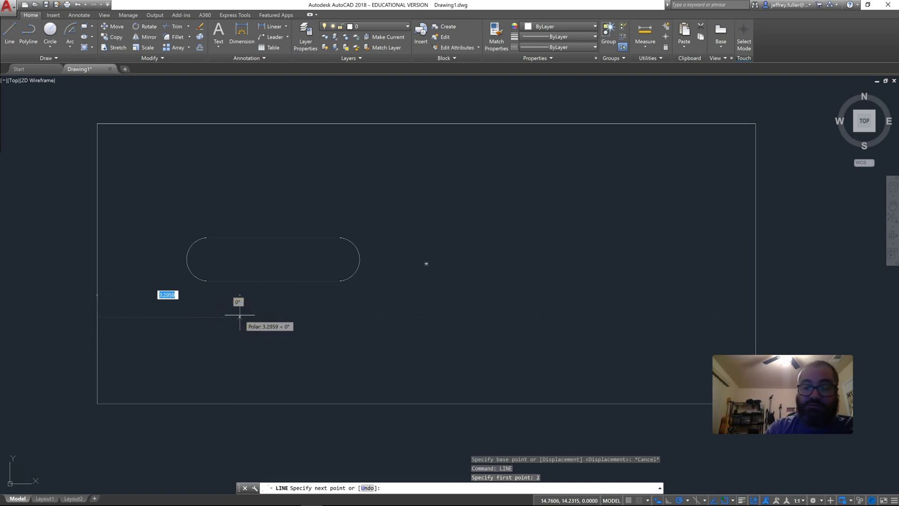
text(3)
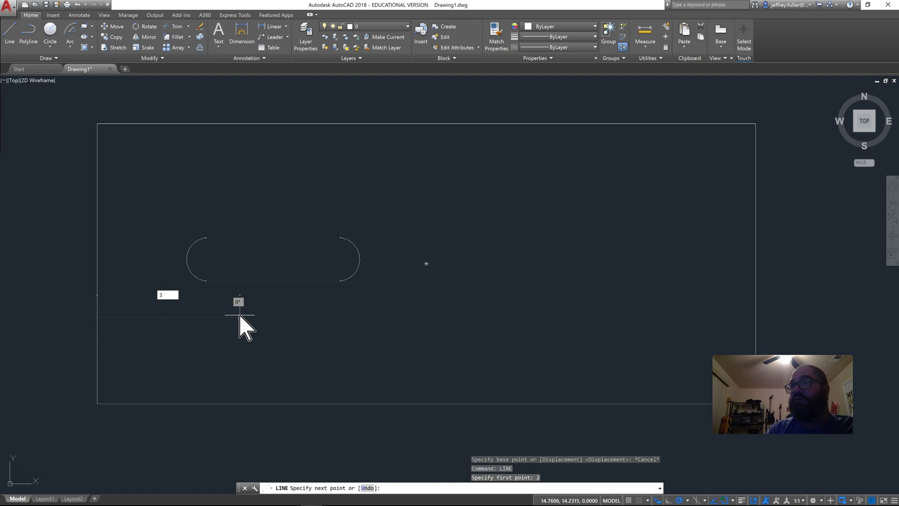
key(Return)
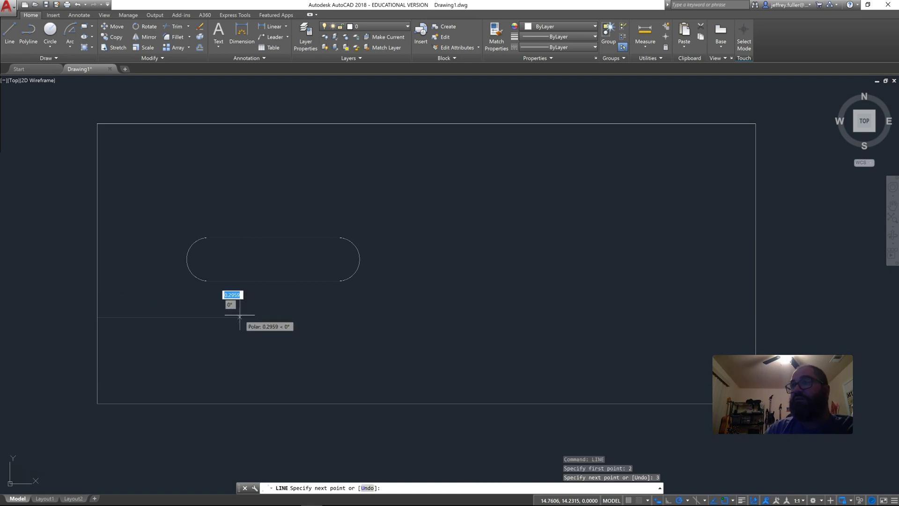
click(227, 404)
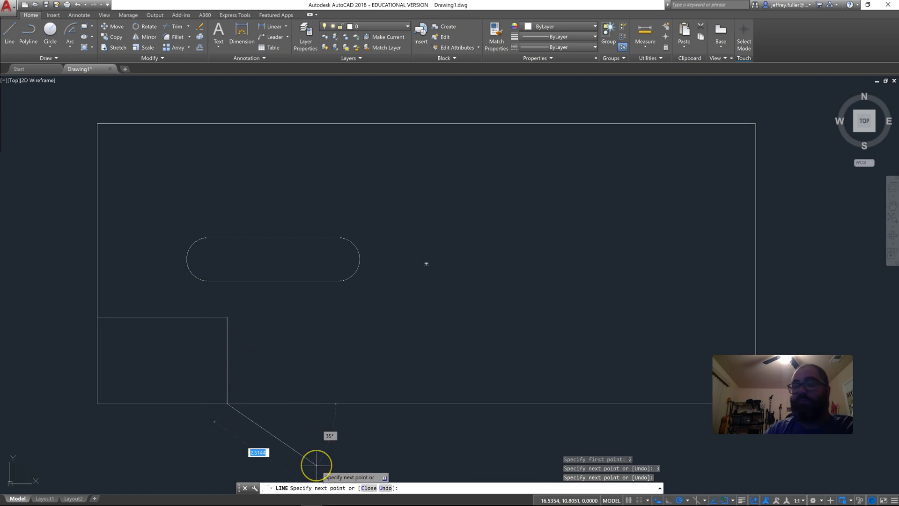
key(Escape)
key(Escape)
key(Escape)
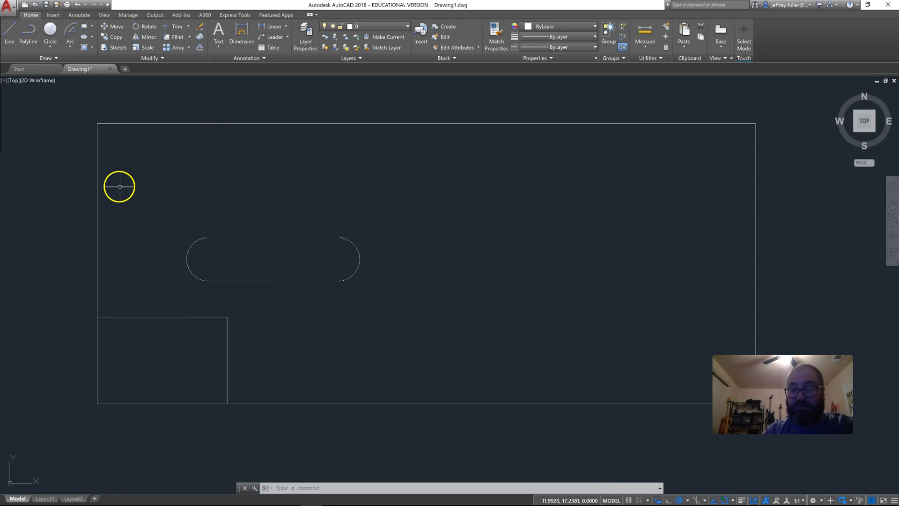
Move the slot from its geometric centre onto the guideline intersection, then window-select both guidelines
text(mov)
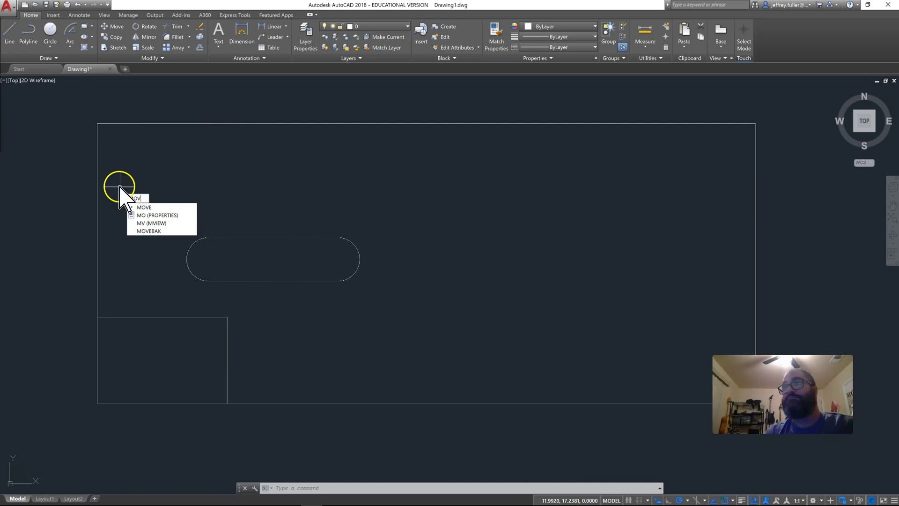
text(e)
key(Return)
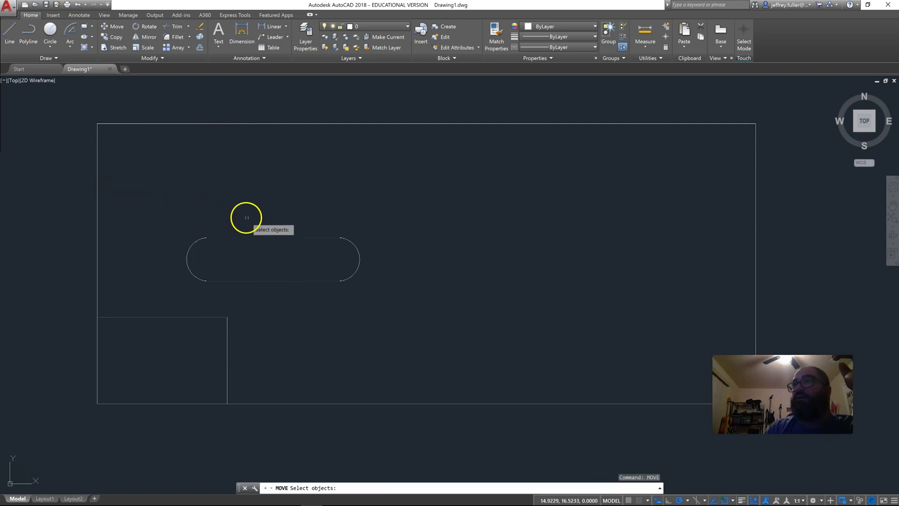
click(267, 238)
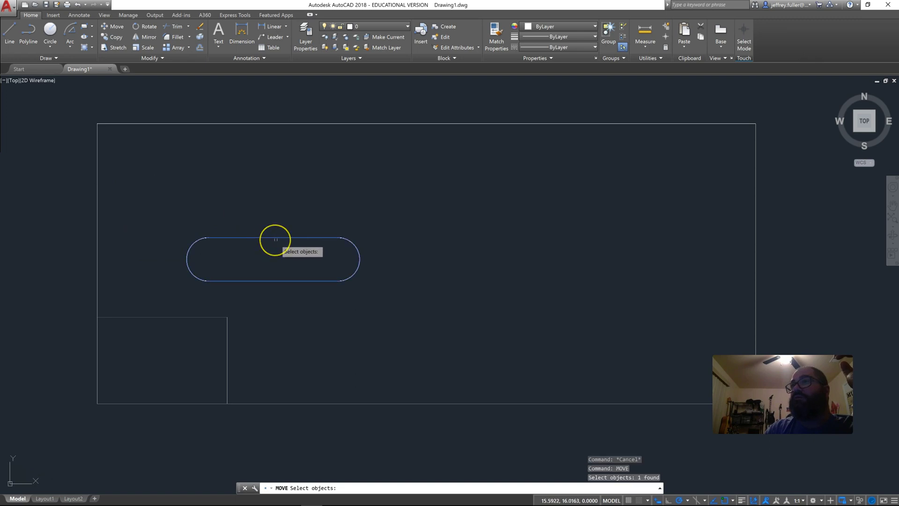
key(Return)
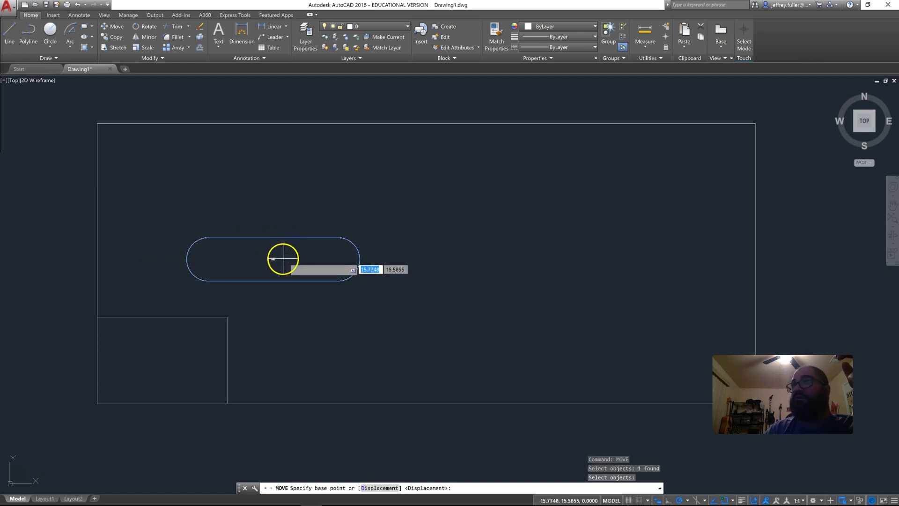
click(273, 259)
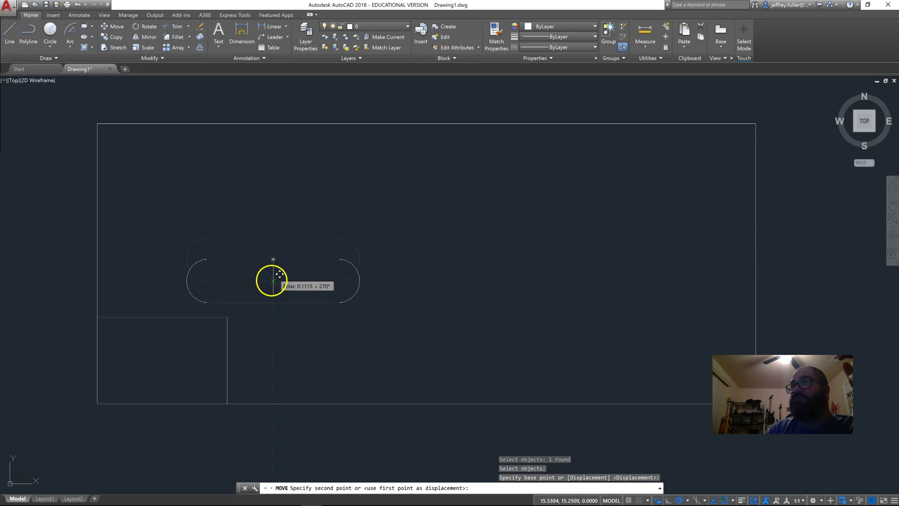
click(227, 316)
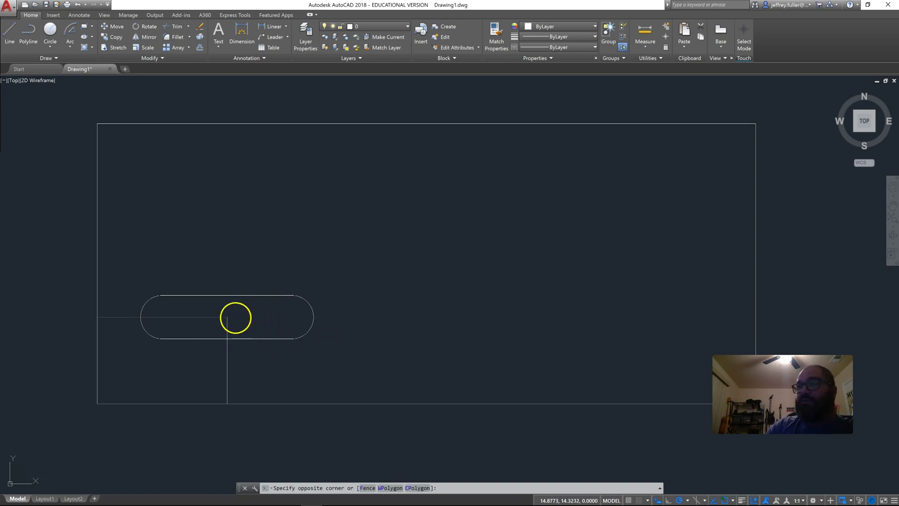
click(245, 311)
click(194, 325)
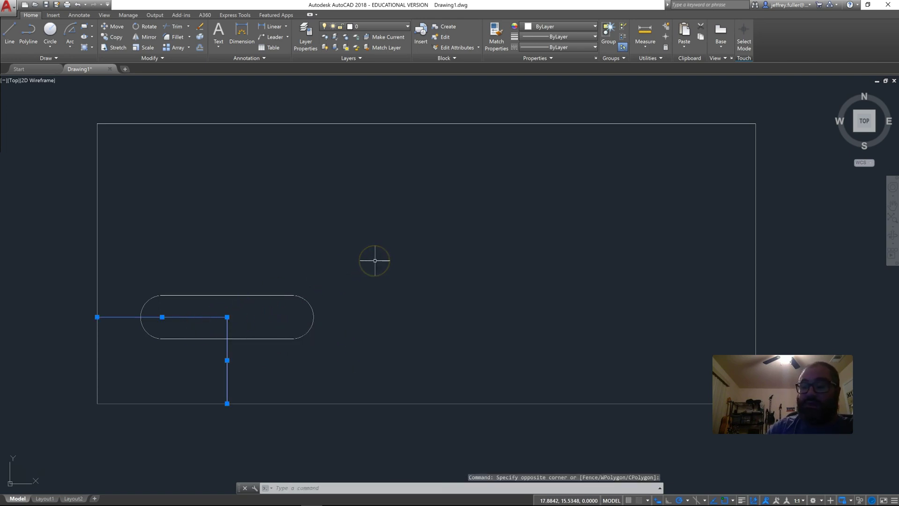